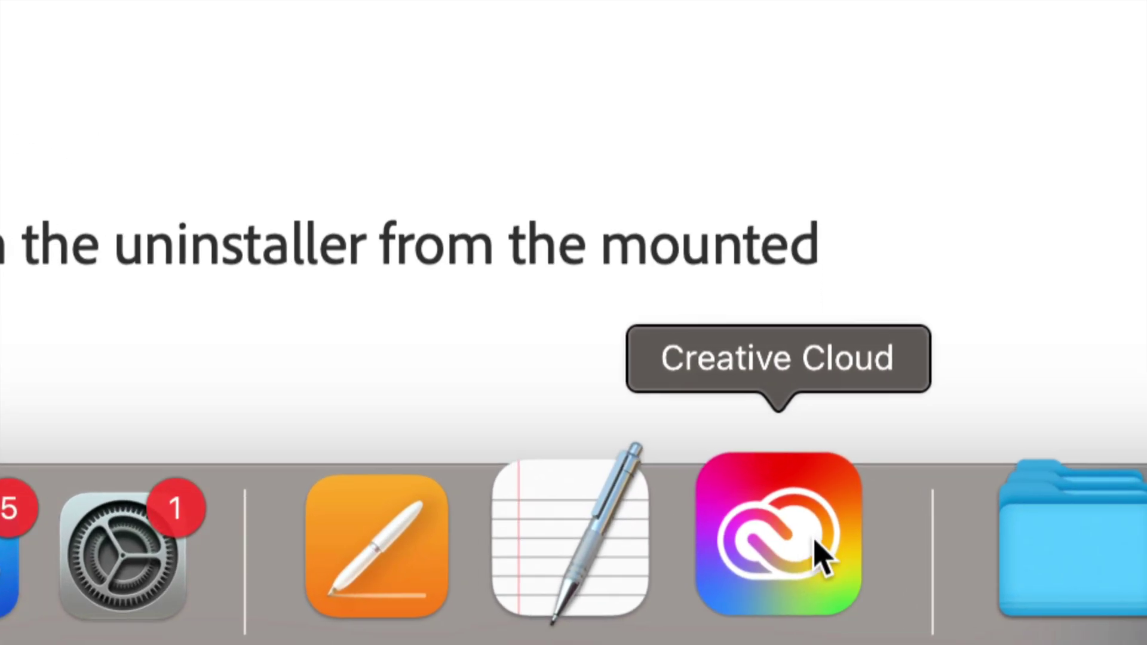
Uninstall Photoshop from the Creative Cloud app, choosing to remove its preferences as well.
{"action": "left_click", "coordinate": [817, 552]}
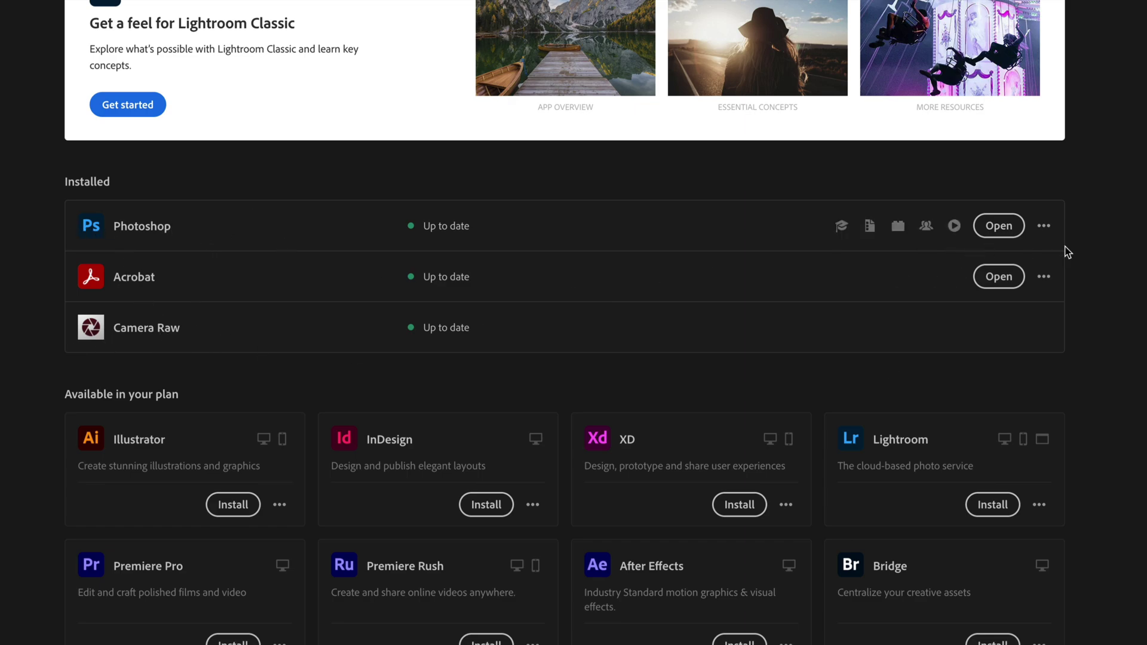
{"action": "mouse_move", "coordinate": [1041, 227]}
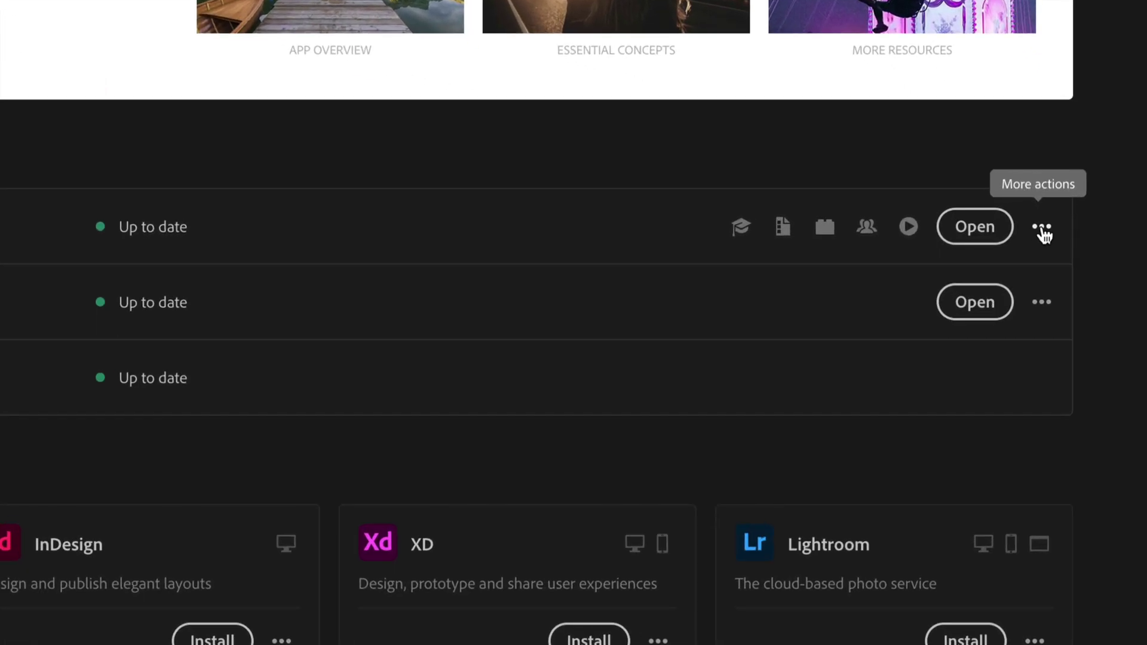
{"action": "left_click", "coordinate": [1042, 227]}
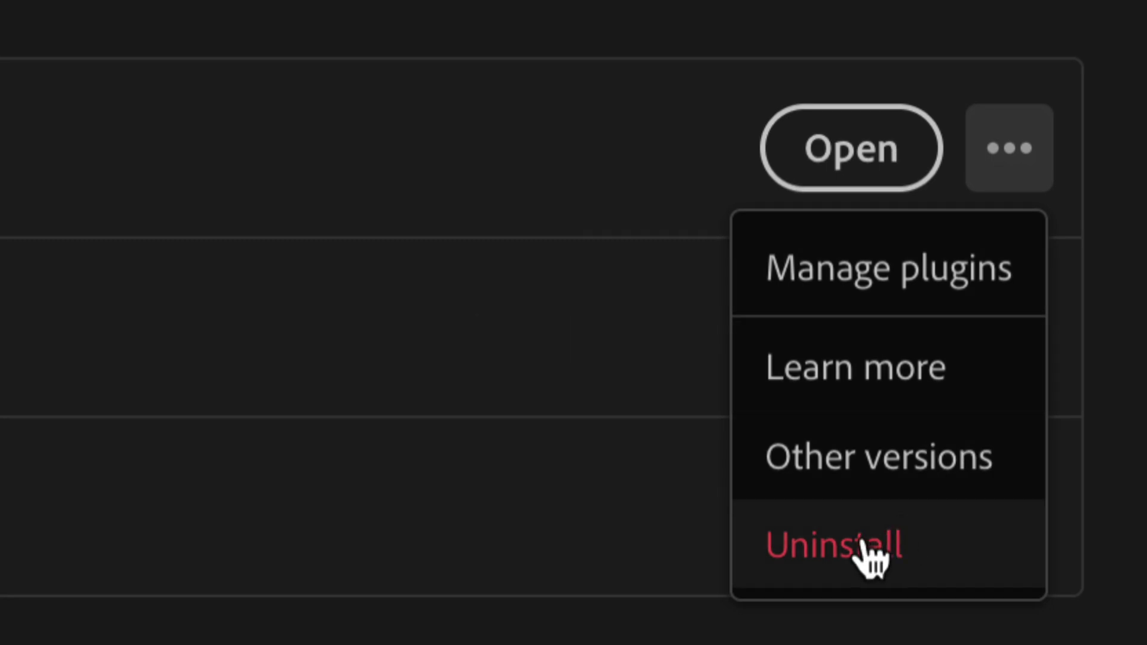
{"action": "left_click", "coordinate": [874, 549]}
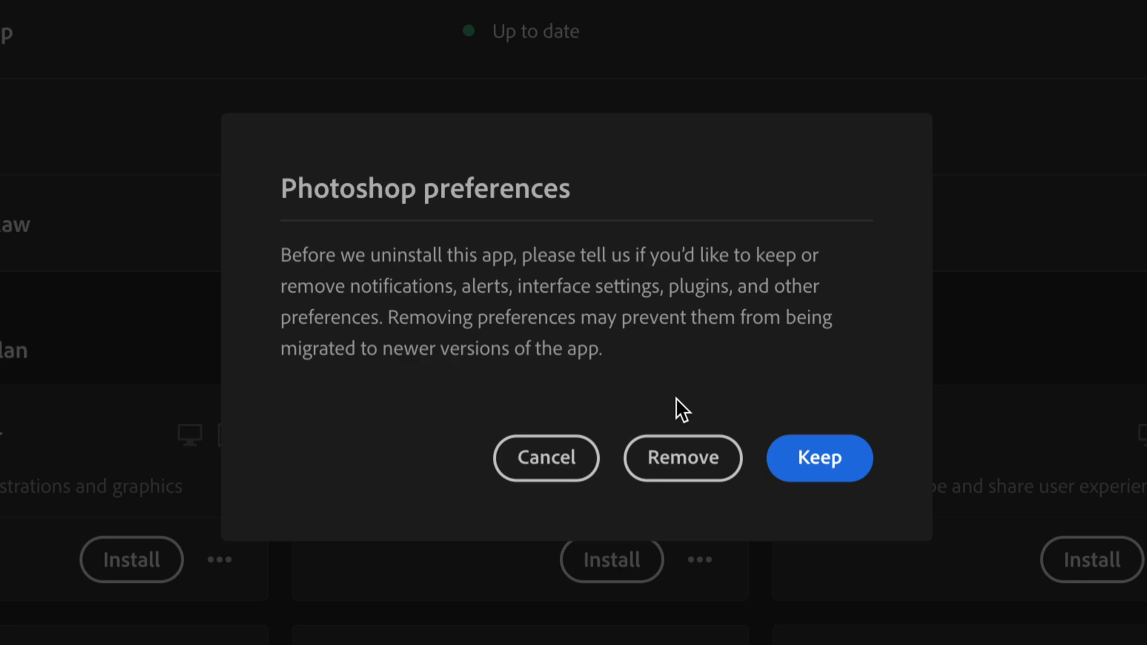
{"action": "left_click", "coordinate": [683, 457]}
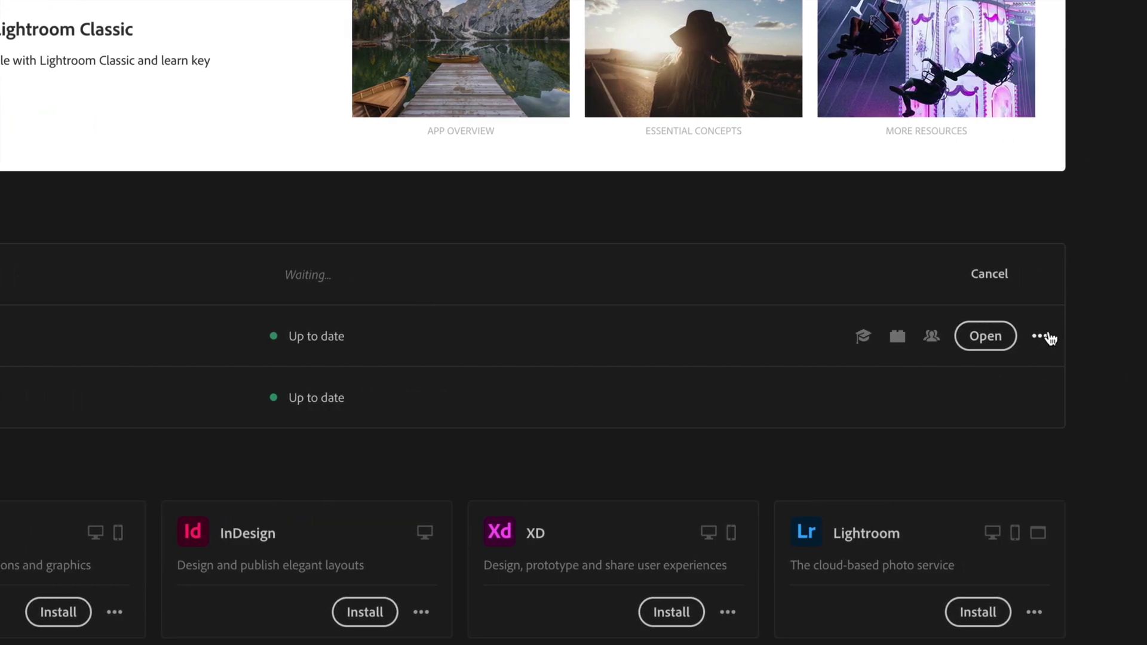
Uninstall Acrobat from its row's More actions menu in Creative Cloud.
{"action": "left_click", "coordinate": [1040, 335]}
{"action": "left_click", "coordinate": [980, 446]}
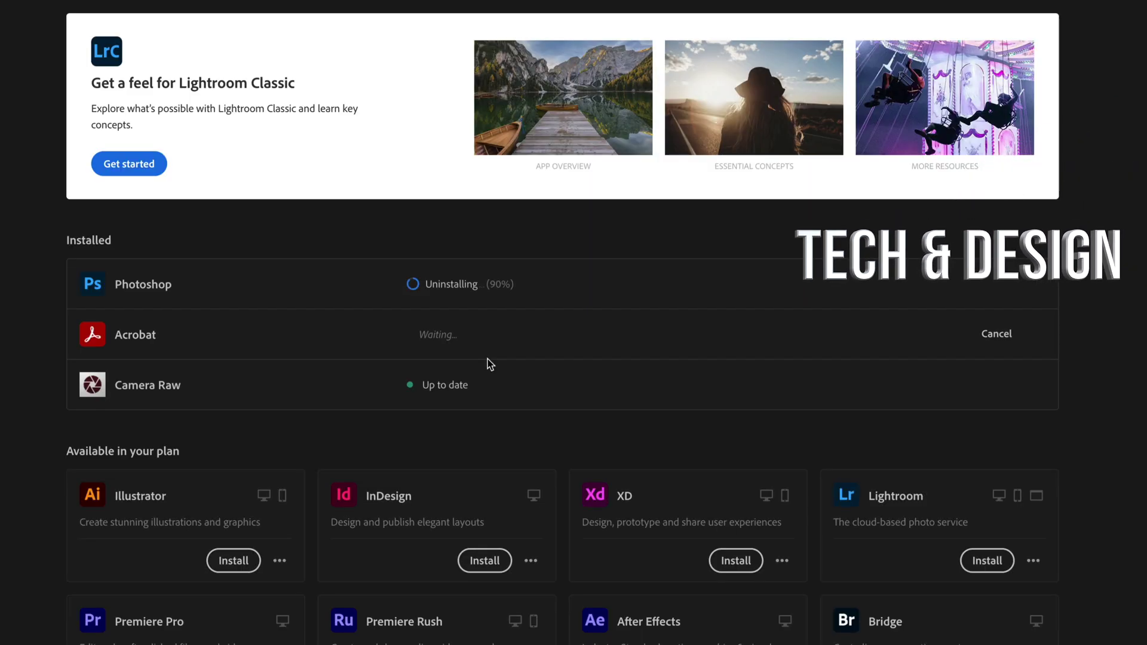
{"action": "scroll", "coordinate": [490, 362], "scroll_direction": "down", "scroll_amount": 3}
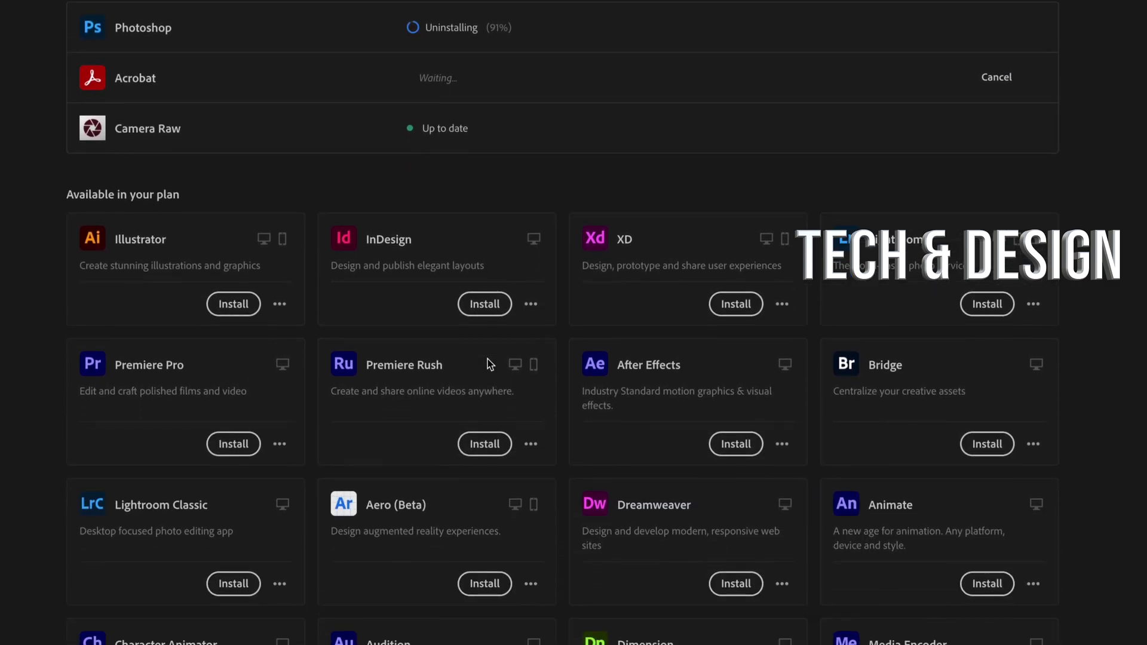
{"action": "scroll", "coordinate": [488, 360], "scroll_direction": "down", "scroll_amount": 2}
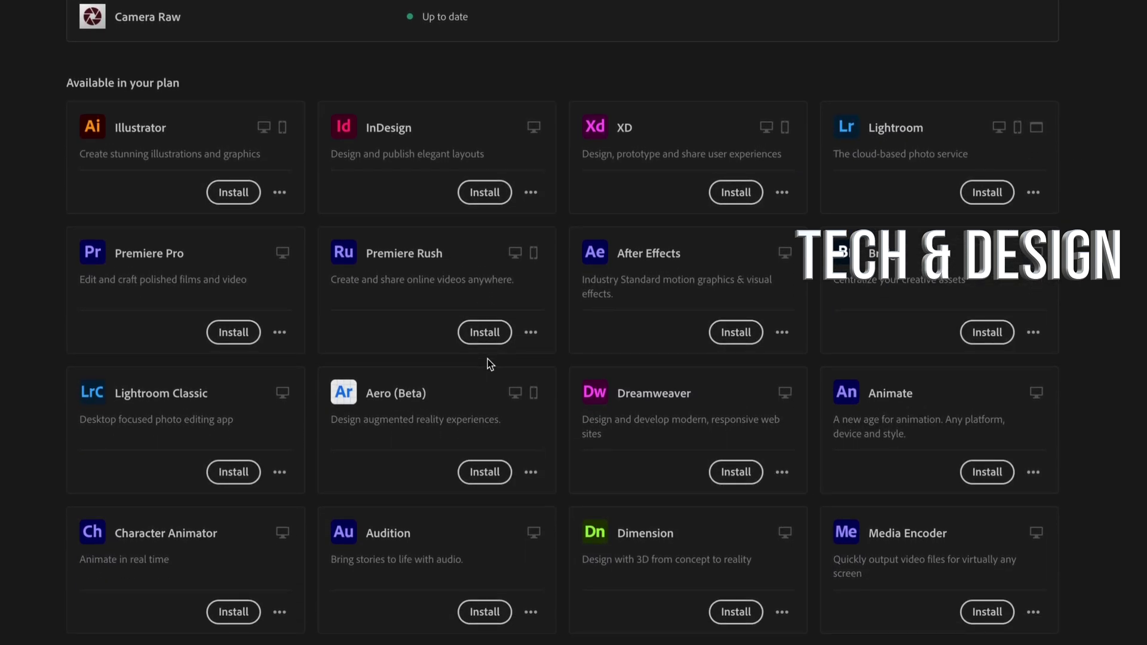
{"action": "scroll", "coordinate": [490, 363], "scroll_direction": "up", "scroll_amount": 5}
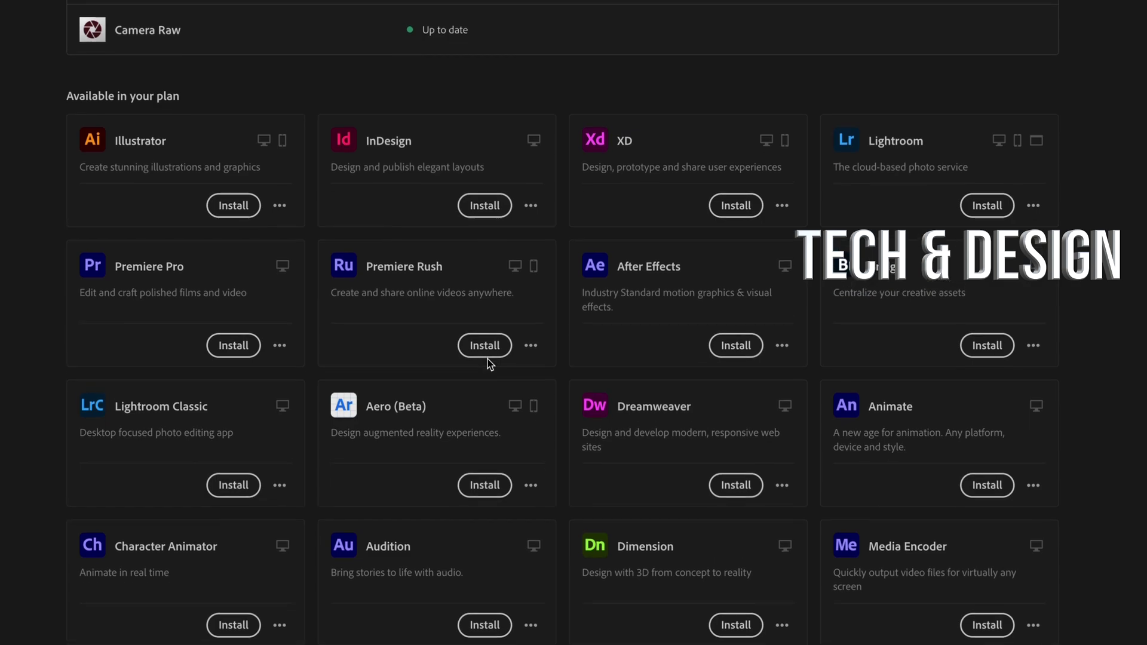
{"action": "mouse_move", "coordinate": [436, 321]}
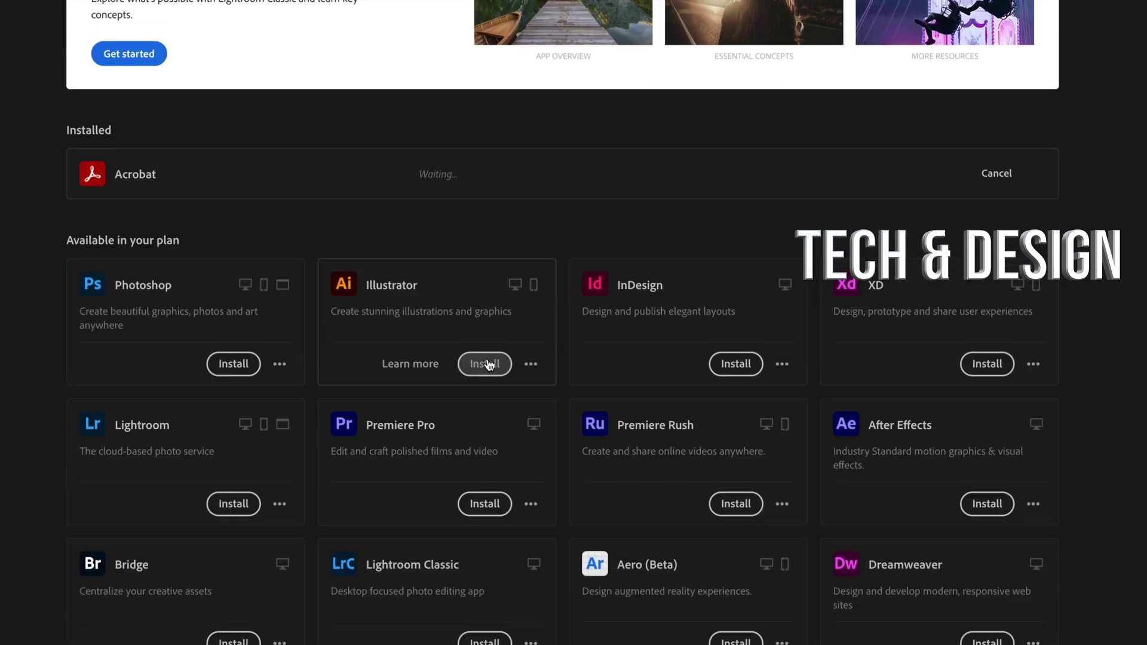
{"action": "scroll", "coordinate": [489, 359], "scroll_direction": "up", "scroll_amount": 4}
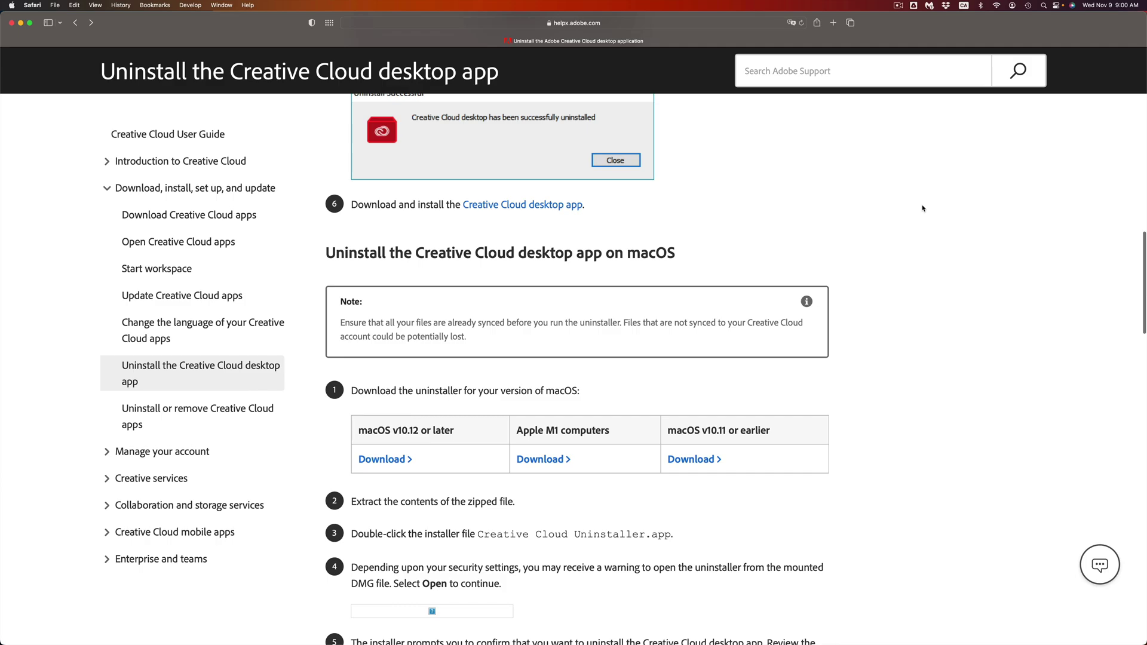
{"action": "scroll", "coordinate": [519, 433], "scroll_direction": "down", "scroll_amount": 2}
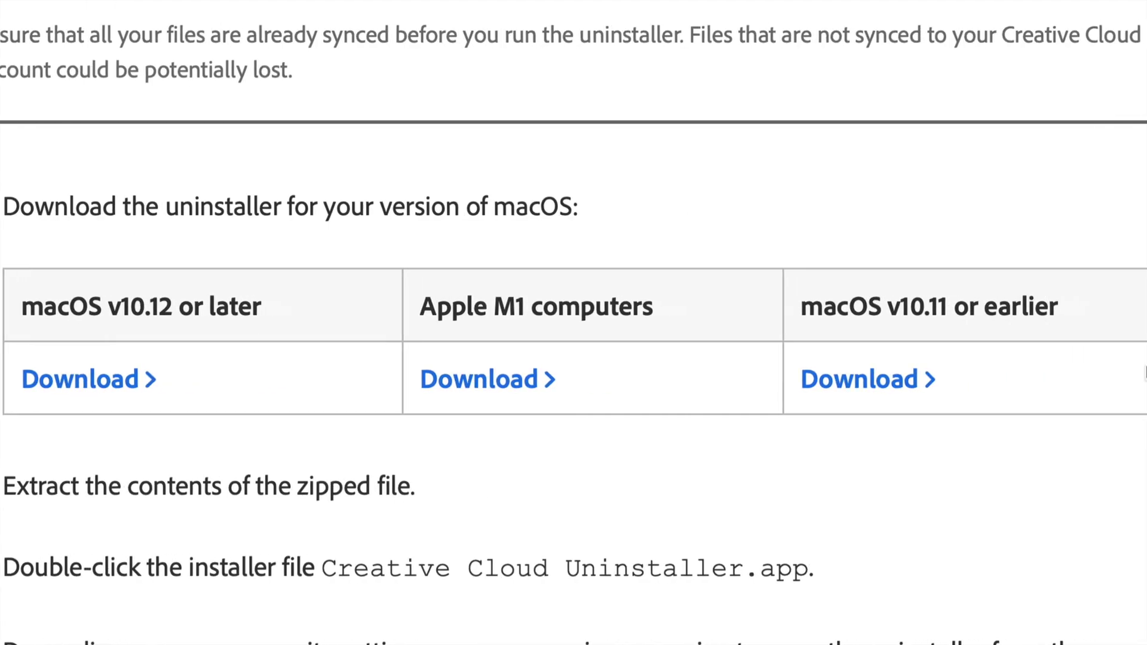
Highlight the 'macOS v10.11 or earlier' heading on Adobe's uninstall help page.
{"action": "left_click_drag", "start_coordinate": [771, 308], "coordinate": [1032, 310]}
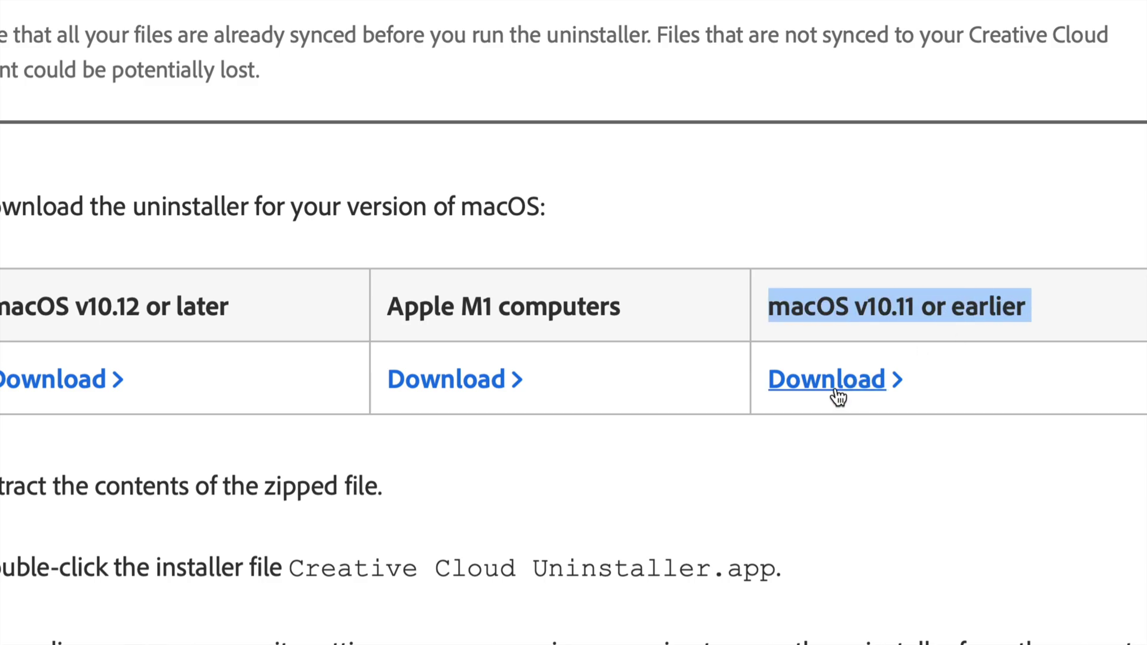
Download the macOS v10.12+ Creative Cloud Uninstaller, allowing helpx.adobe.com downloads, and view Safari's downloads list.
{"action": "left_click", "coordinate": [375, 344]}
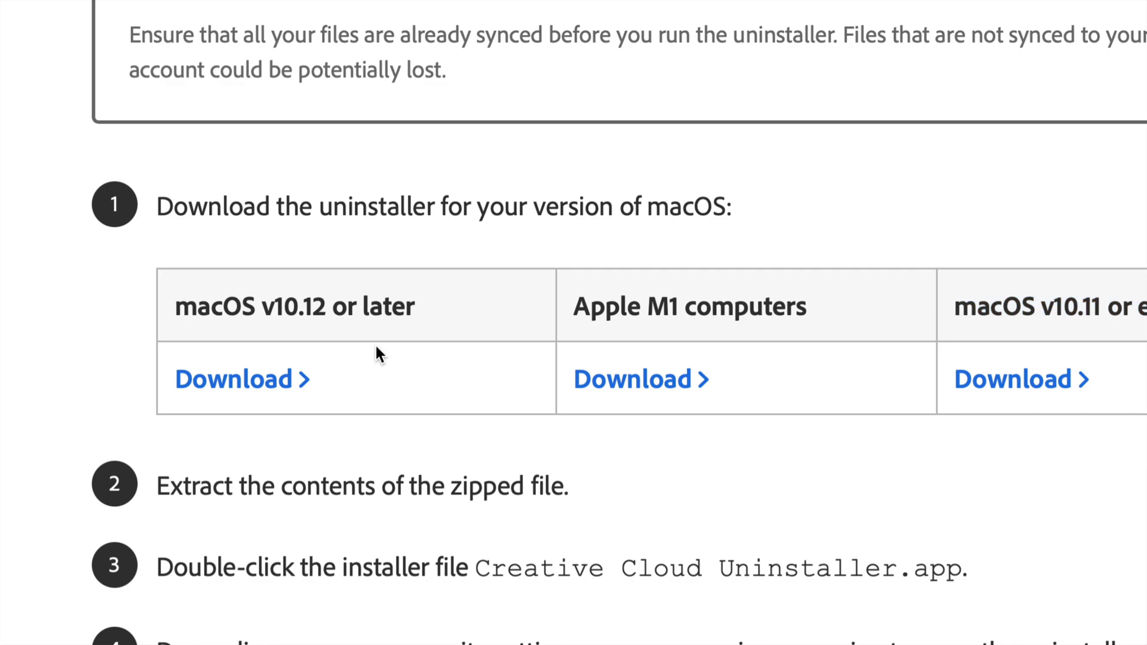
{"action": "left_click", "coordinate": [235, 380]}
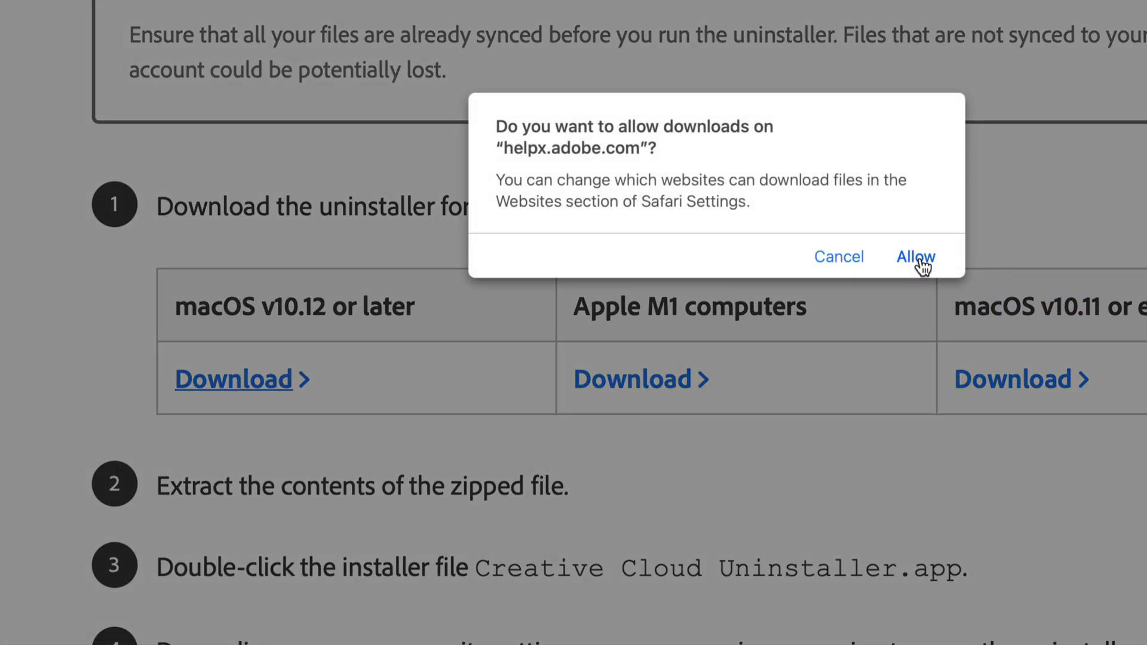
{"action": "left_click", "coordinate": [916, 258]}
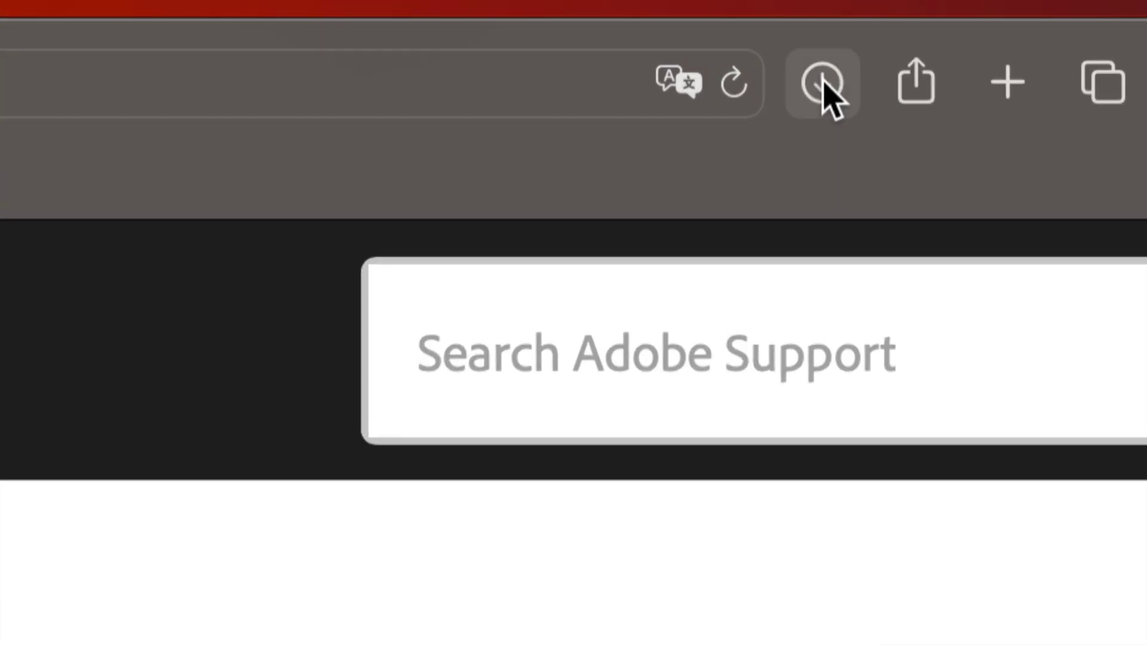
{"action": "left_click", "coordinate": [823, 85]}
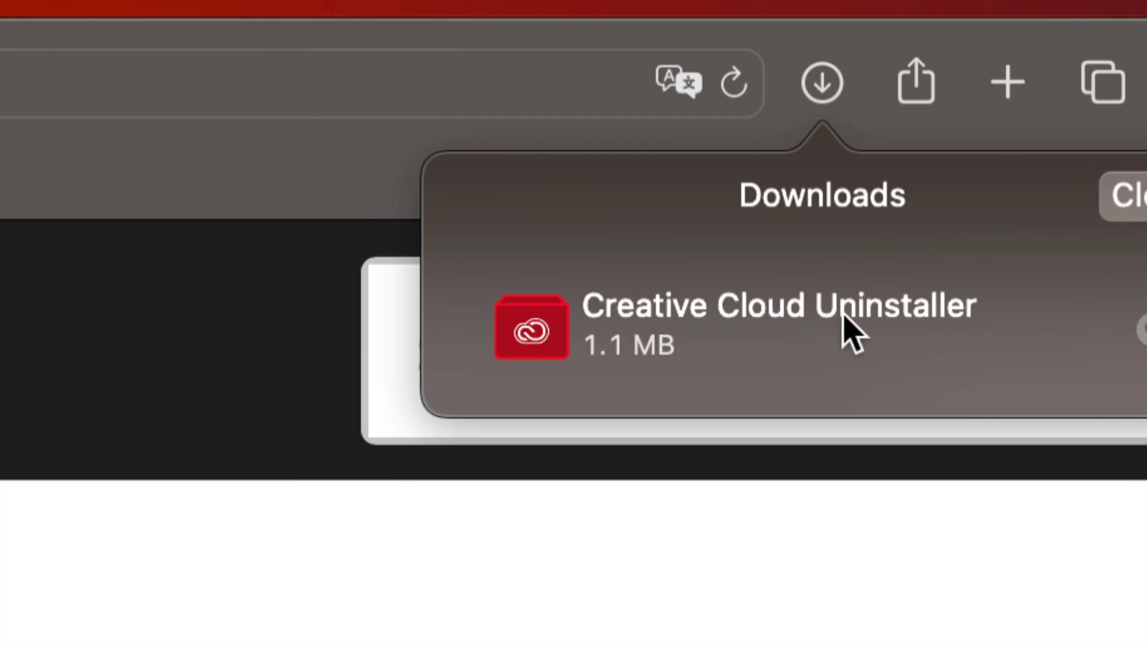
Run the downloaded Creative Cloud Uninstaller with admin authorisation, confirm removal, and close the success message.
{"action": "double_click", "coordinate": [850, 334]}
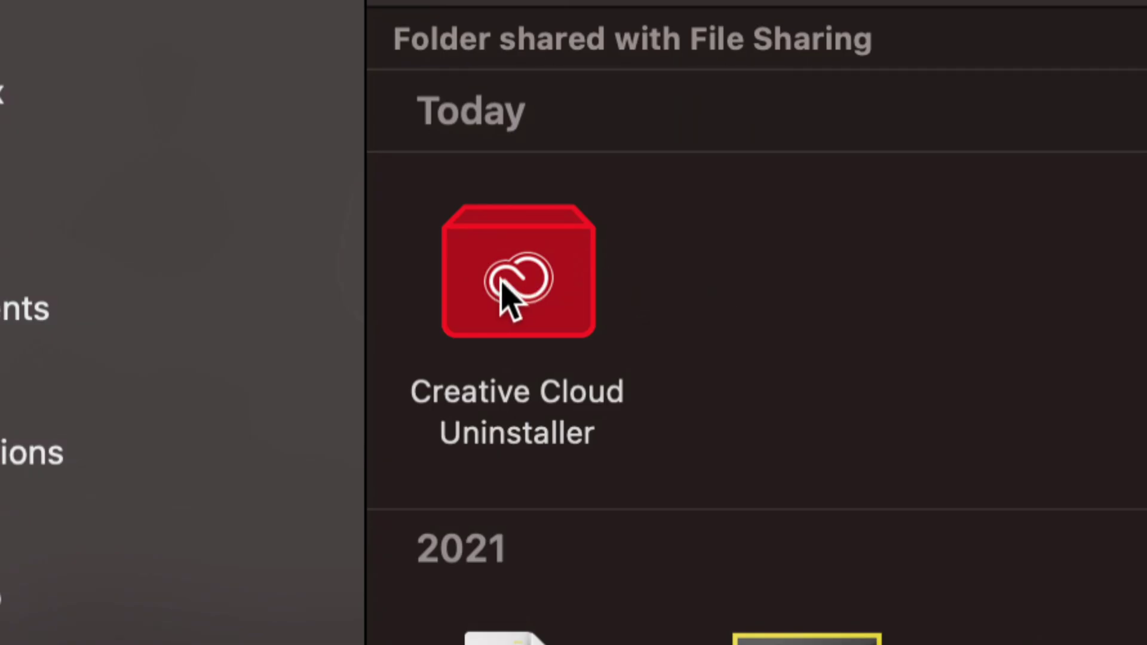
{"action": "double_click", "coordinate": [535, 294]}
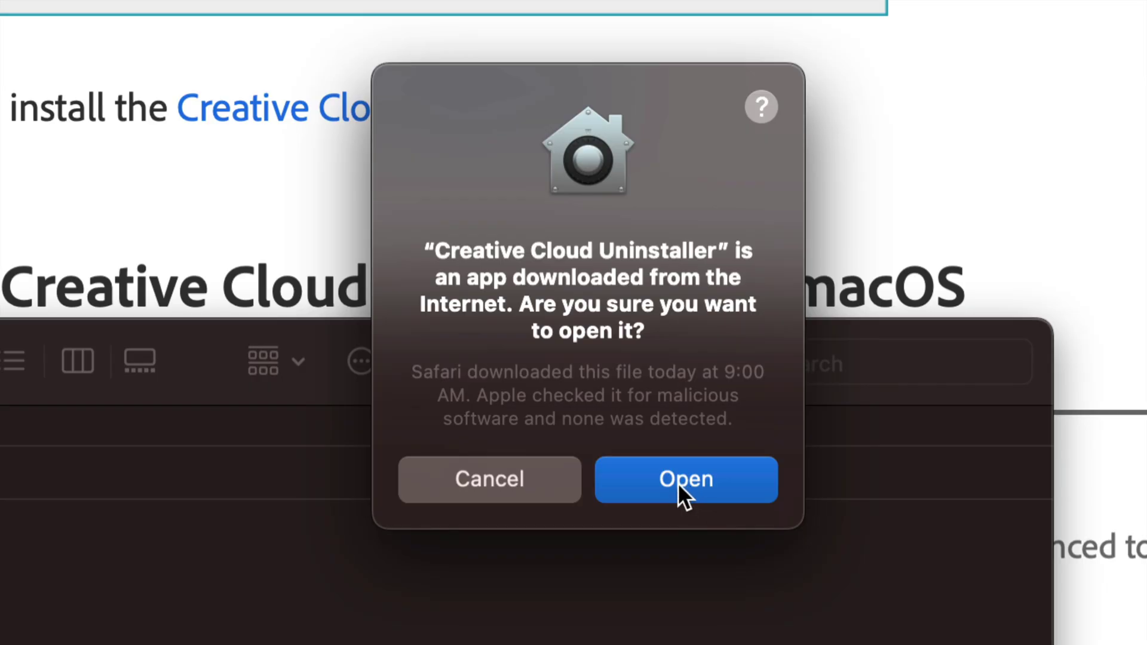
{"action": "left_click", "coordinate": [678, 483]}
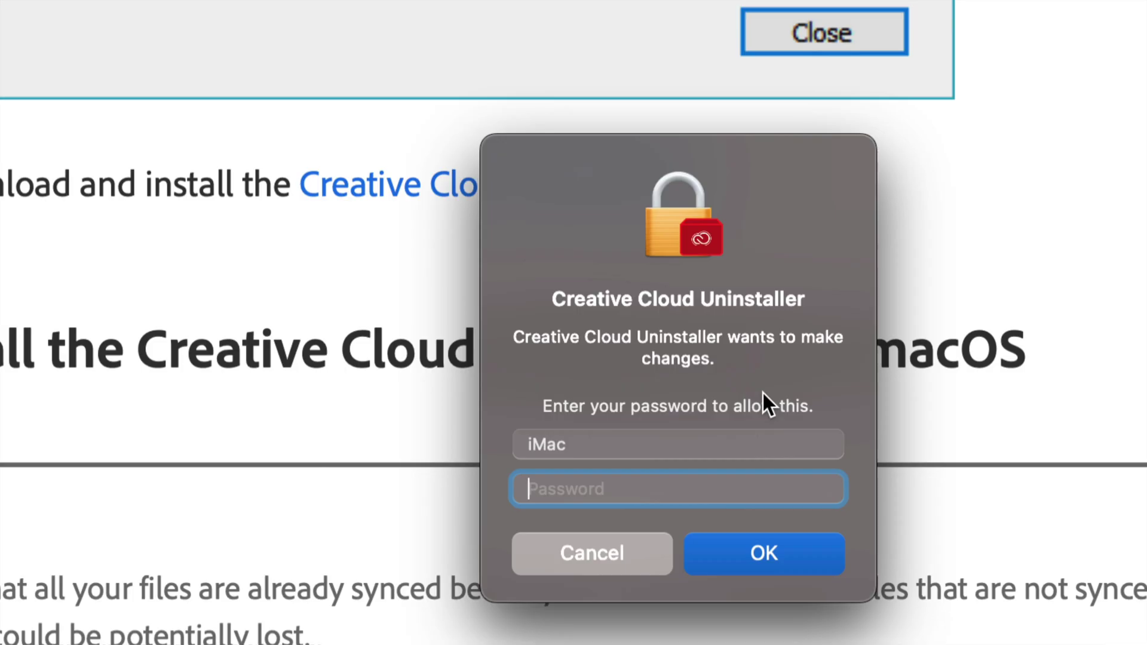
{"action": "left_click", "coordinate": [739, 552]}
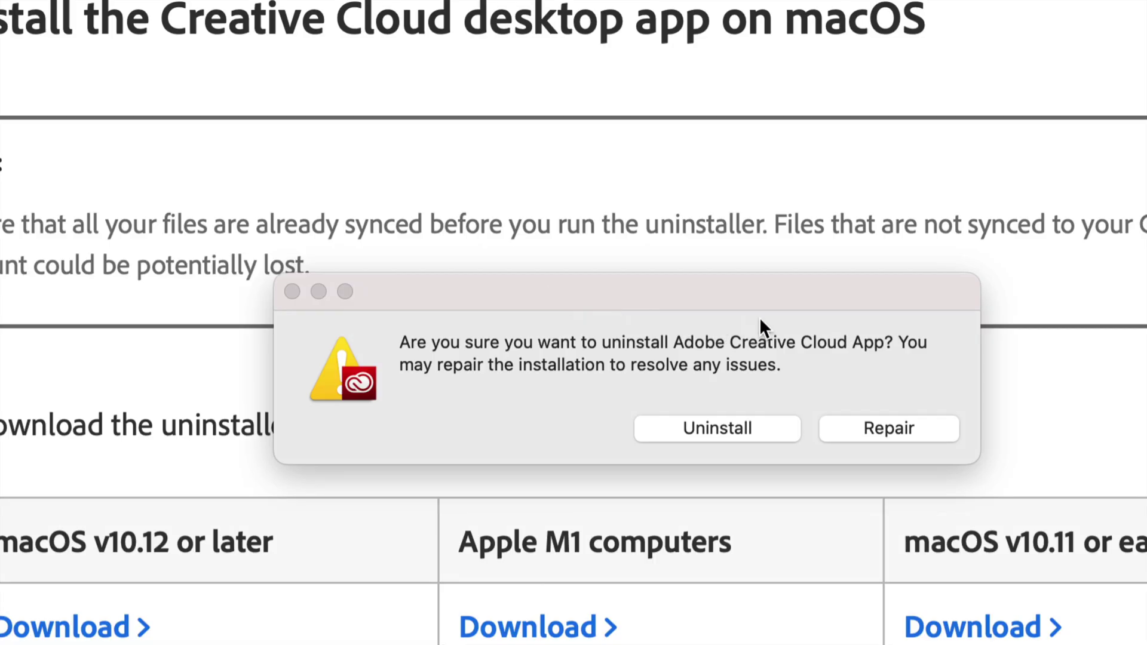
{"action": "left_click", "coordinate": [693, 306]}
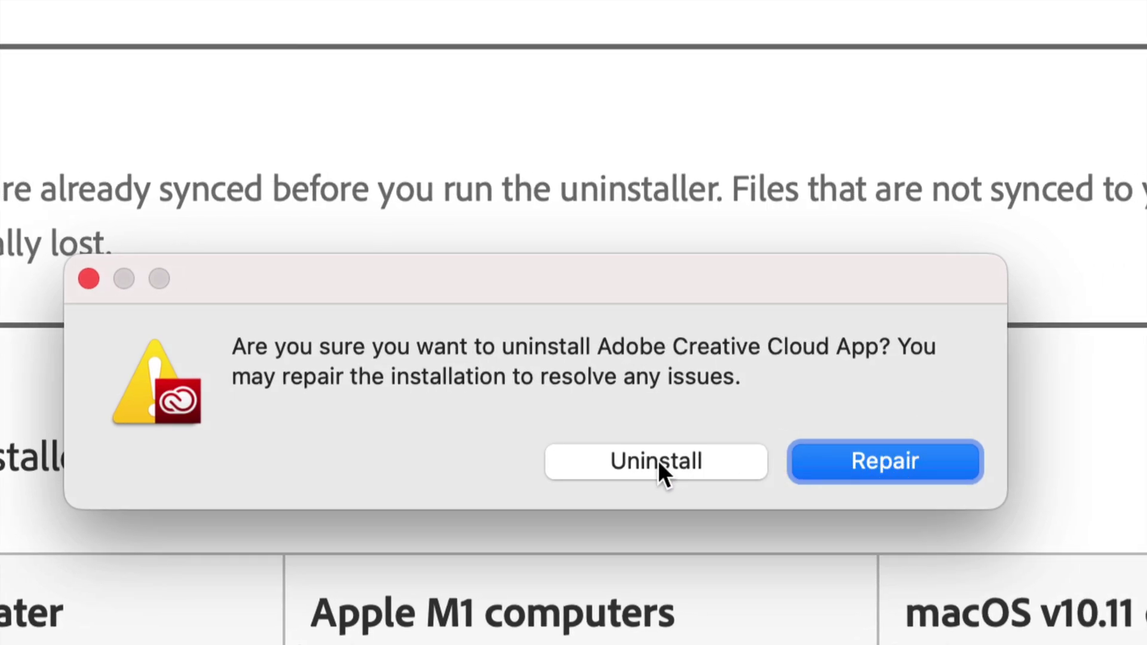
{"action": "left_click", "coordinate": [621, 461]}
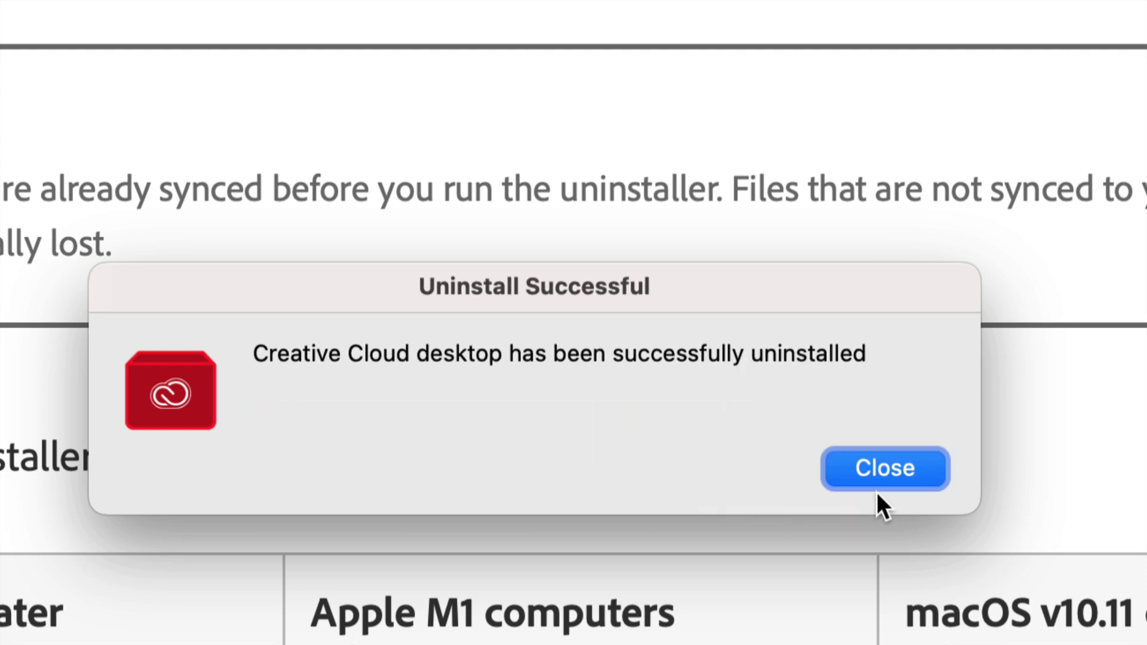
{"action": "left_click", "coordinate": [869, 462]}
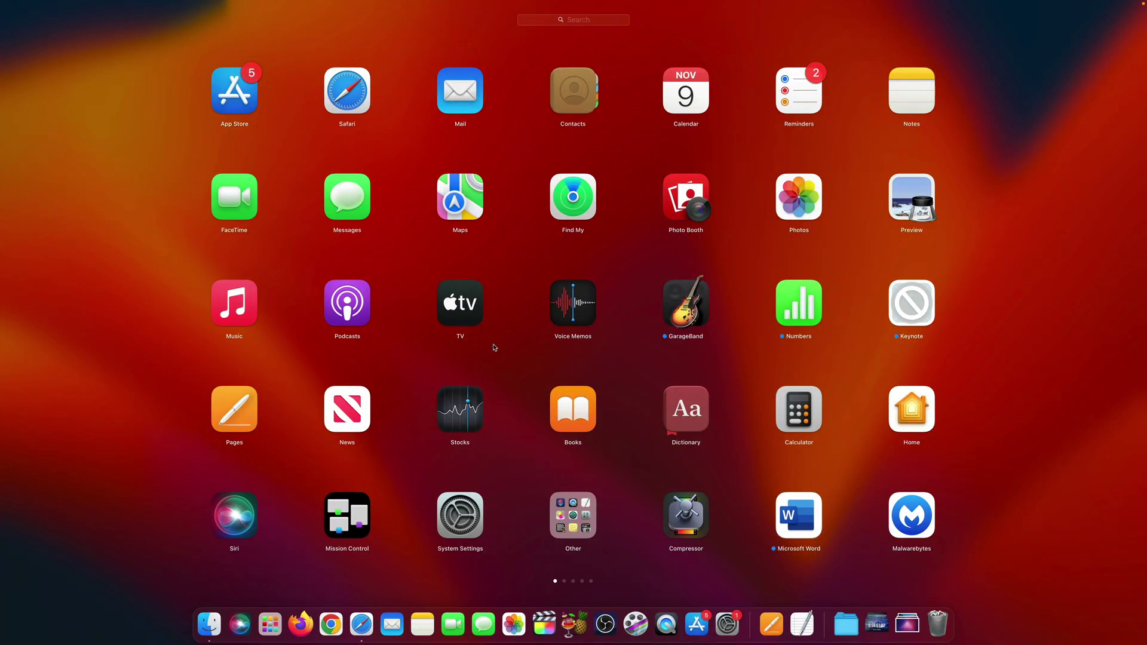
{"action": "scroll", "coordinate": [639, 350], "scroll_direction": "right", "scroll_amount": 5}
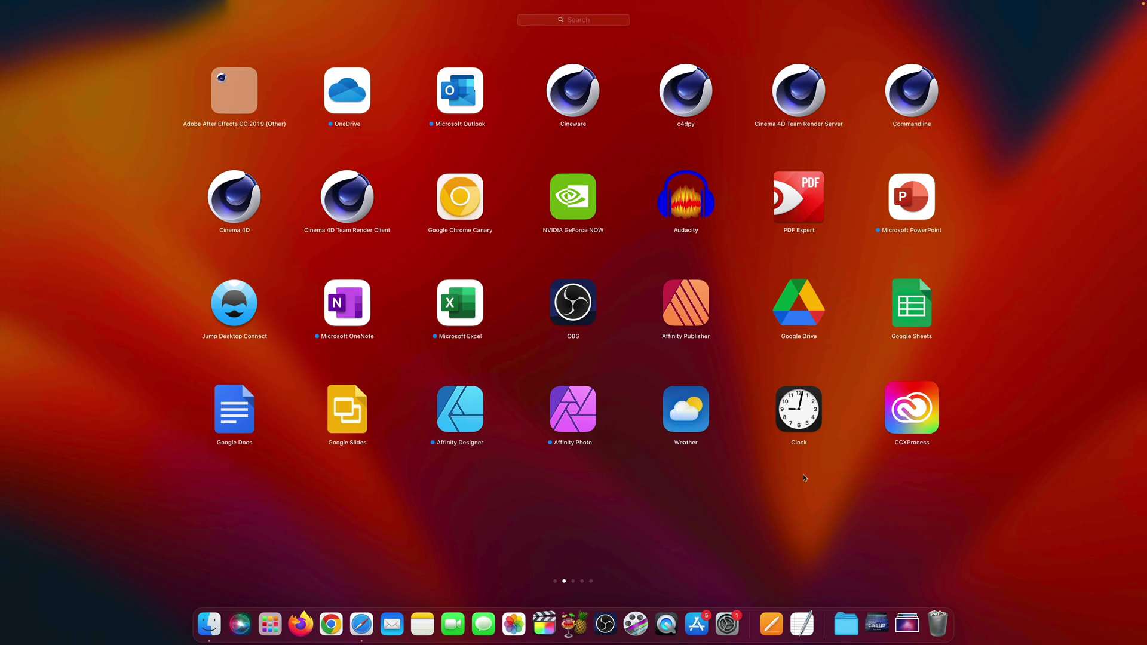
{"action": "scroll", "coordinate": [804, 478], "scroll_direction": "left", "scroll_amount": 5}
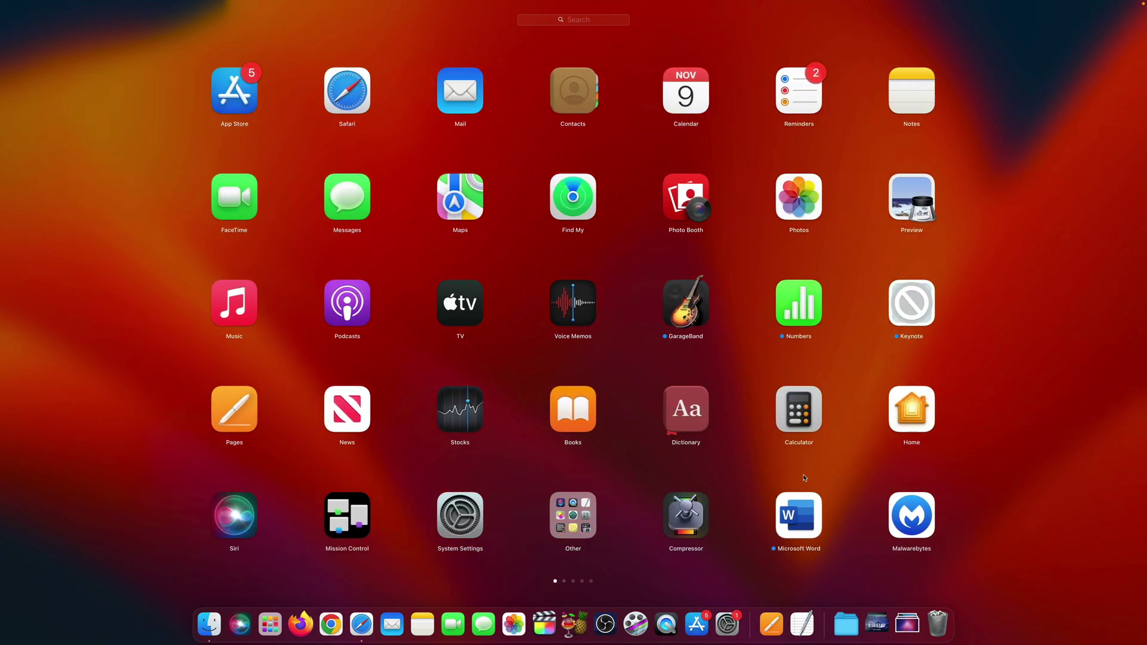
{"action": "scroll", "coordinate": [804, 478], "scroll_direction": "right", "scroll_amount": 5}
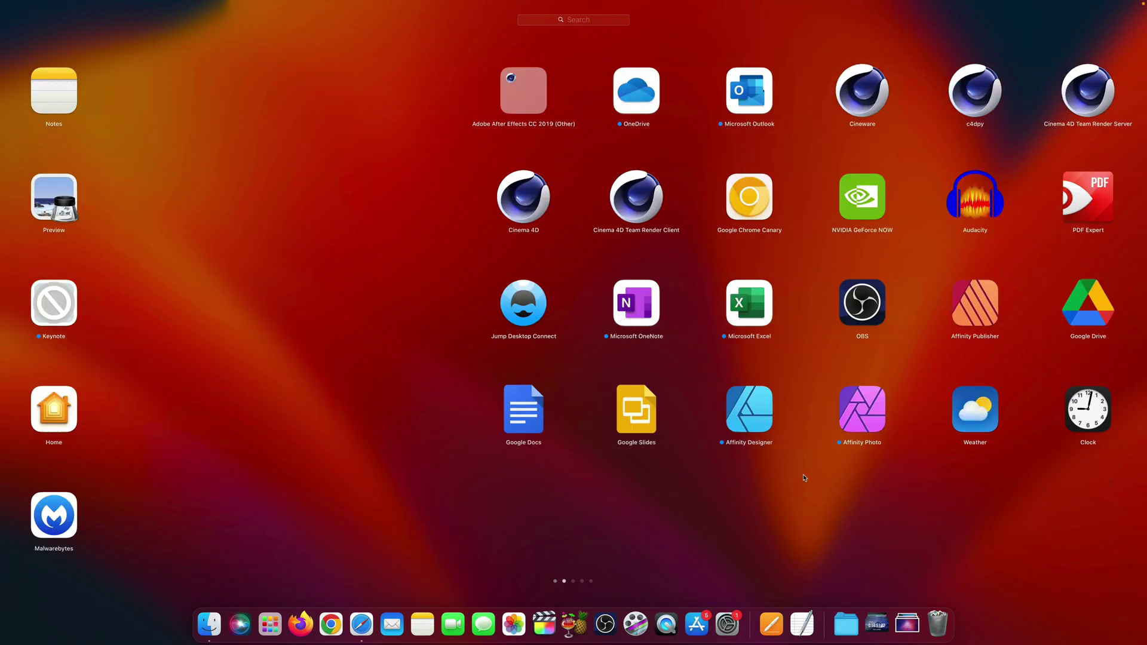
{"action": "scroll", "coordinate": [804, 478], "scroll_direction": "right", "scroll_amount": 5}
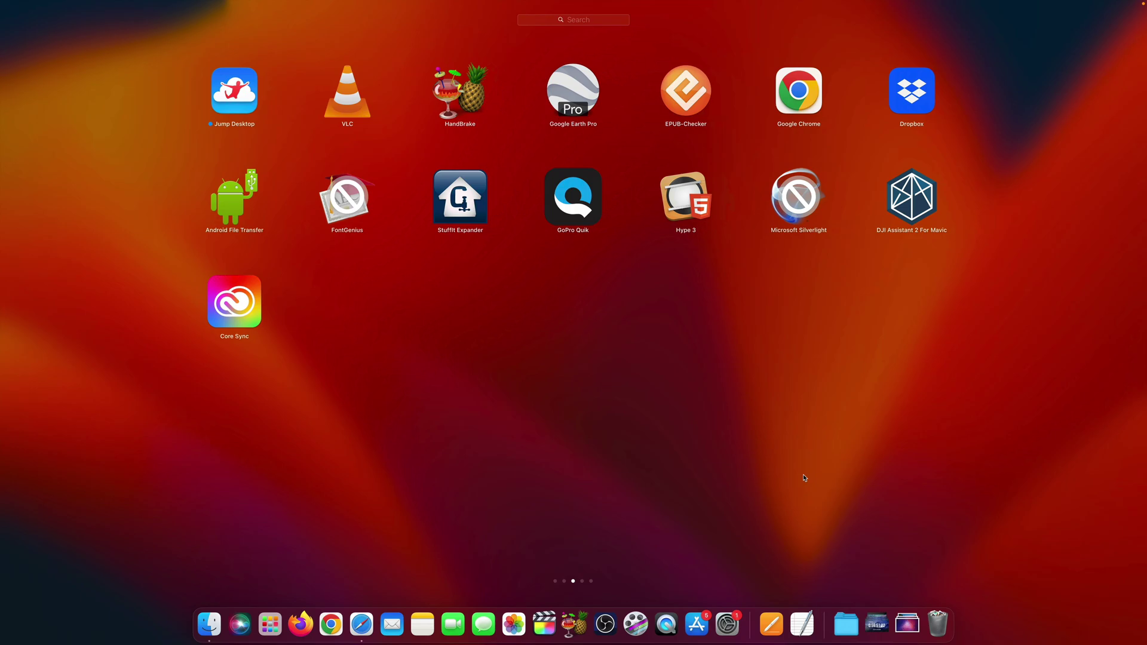
{"action": "scroll", "coordinate": [804, 478], "scroll_direction": "left", "scroll_amount": 5}
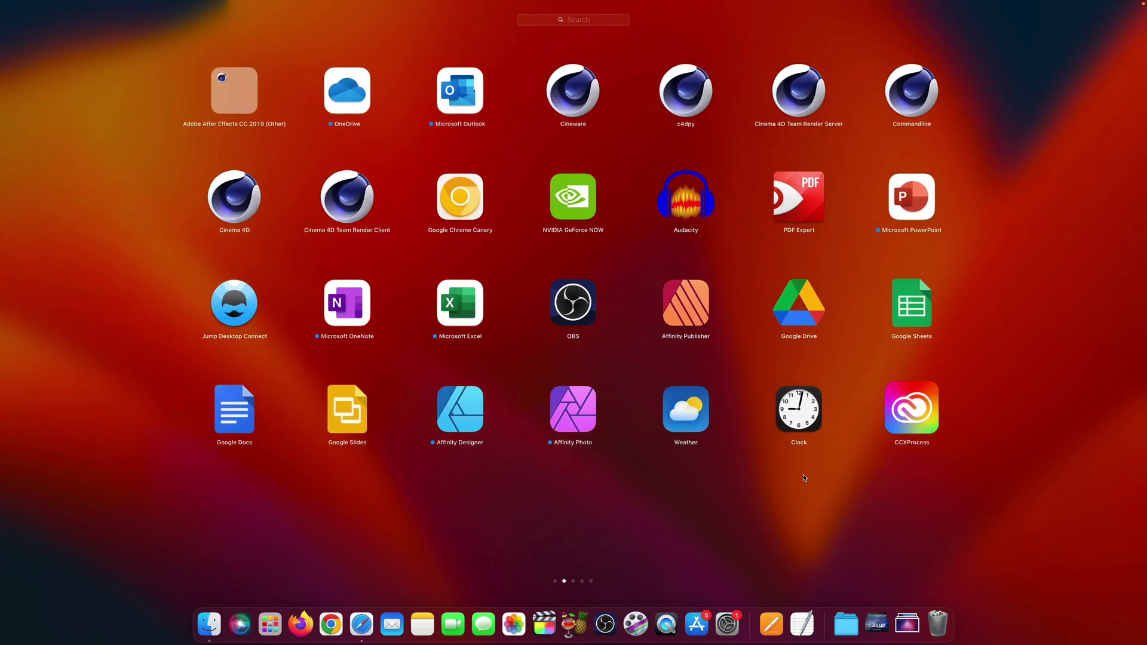
{"action": "scroll", "coordinate": [805, 477], "scroll_direction": "right", "scroll_amount": 3}
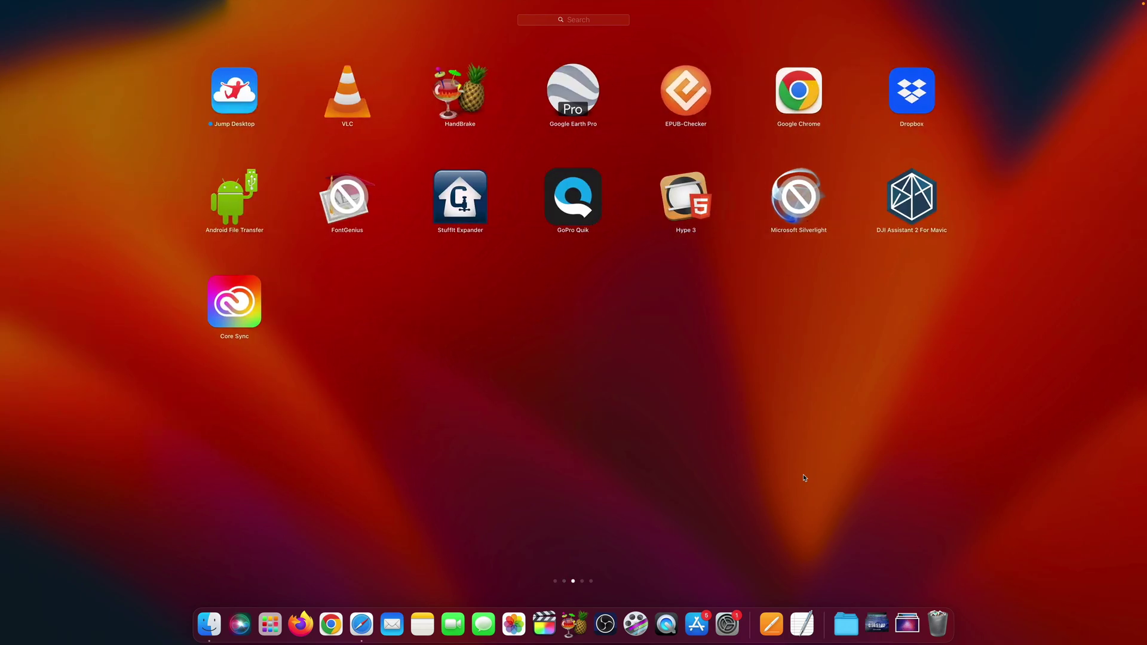
{"action": "scroll", "coordinate": [804, 478], "scroll_direction": "right", "scroll_amount": 3}
{"action": "scroll", "coordinate": [805, 478], "scroll_direction": "right", "scroll_amount": 3}
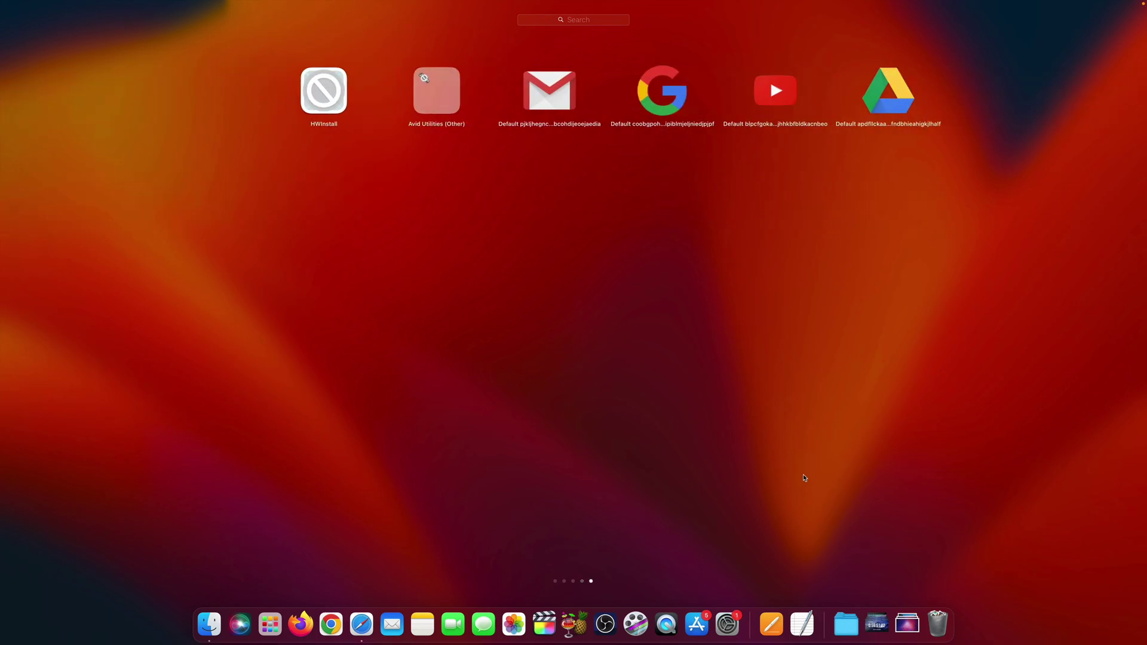
{"action": "scroll", "coordinate": [804, 478], "scroll_direction": "left", "scroll_amount": 3}
{"action": "scroll", "coordinate": [804, 478], "scroll_direction": "left", "scroll_amount": 3}
{"action": "scroll", "coordinate": [804, 477], "scroll_direction": "left", "scroll_amount": 3}
{"action": "scroll", "coordinate": [804, 478], "scroll_direction": "left", "scroll_amount": 3}
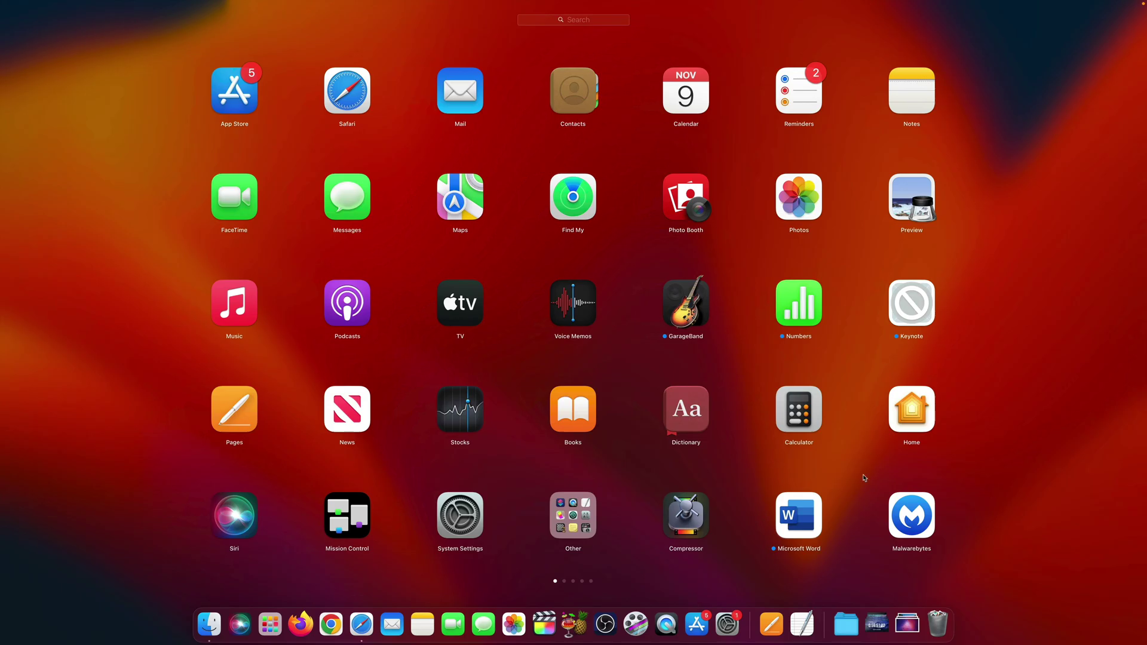
Dismiss Launchpad to get back to the Safari window with Adobe's uninstall guide.
{"action": "left_click", "coordinate": [907, 479]}
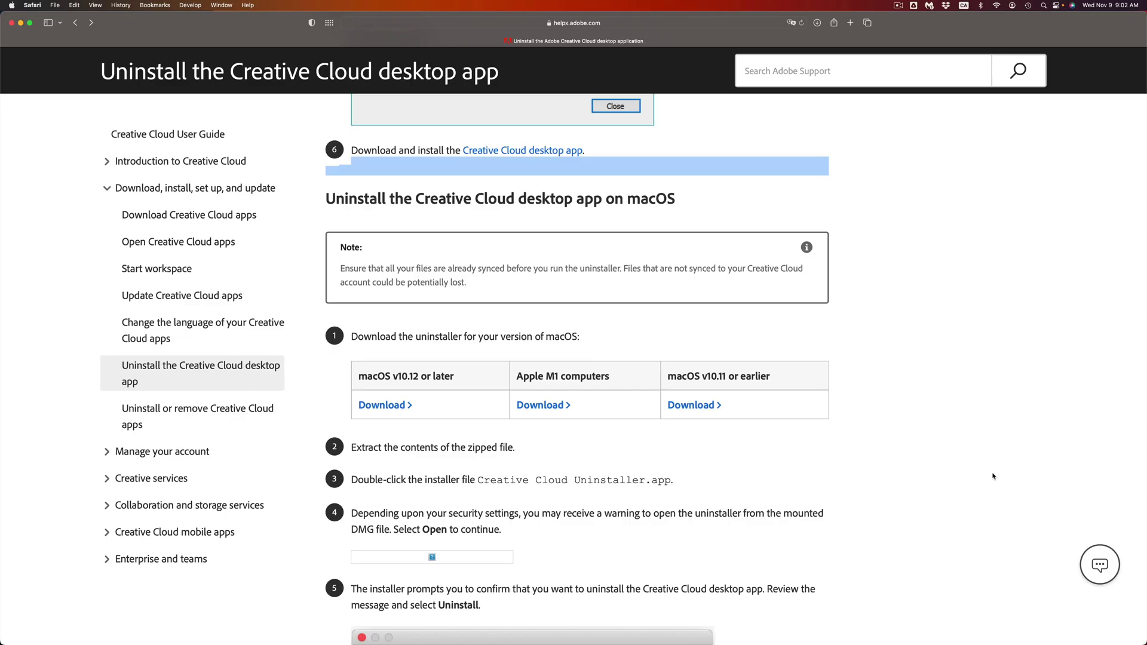